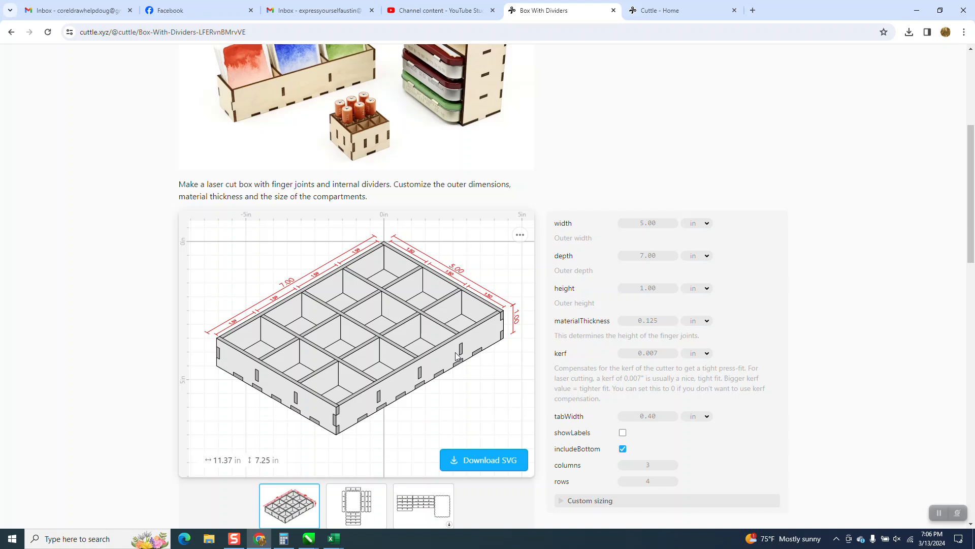
Download the cut layout of the box with dividers as an SVG and show the downloaded file in its folder.
click(492, 460)
click(520, 311)
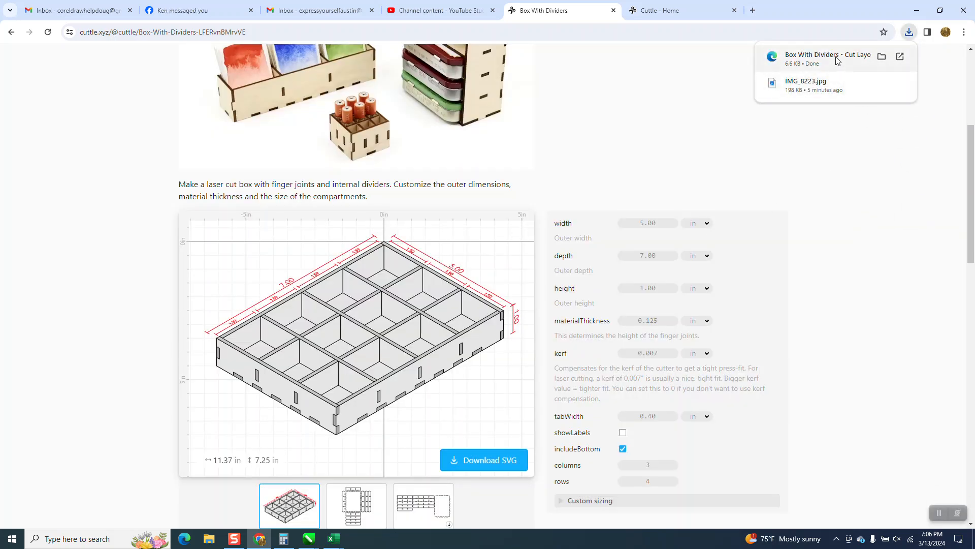
right_click(838, 60)
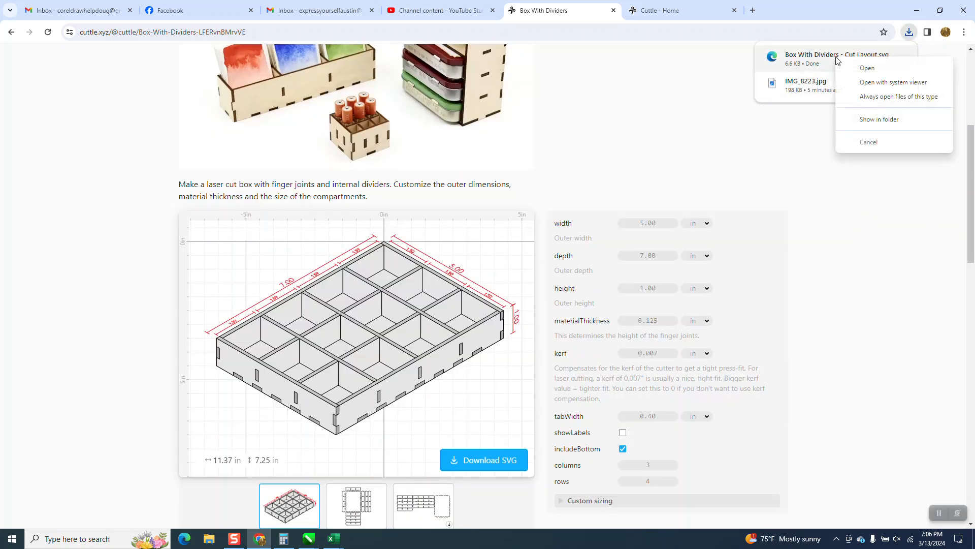
click(874, 120)
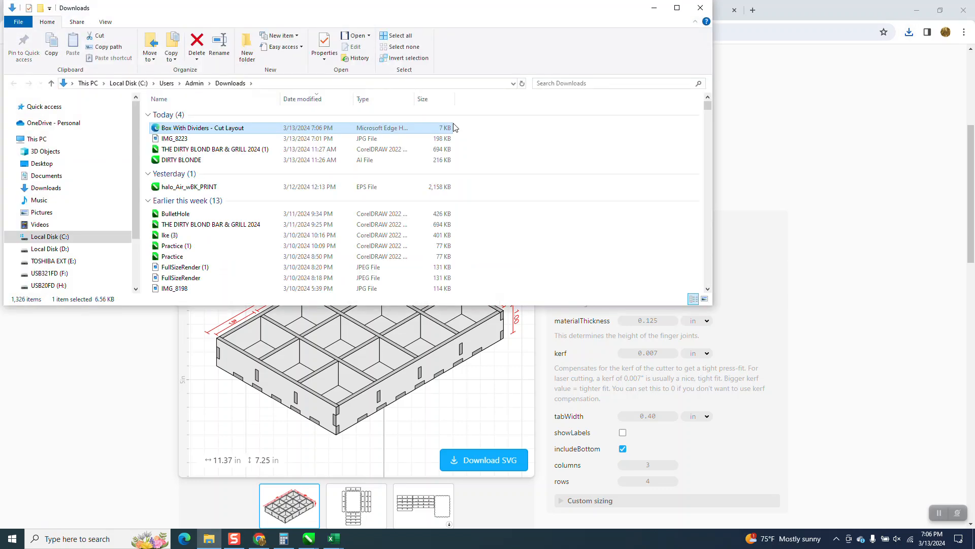
Move Box With Dividers - Cut Layout from Downloads to the Desktop, replacing the existing copy, and close the folder window.
drag(187, 130, 52, 167)
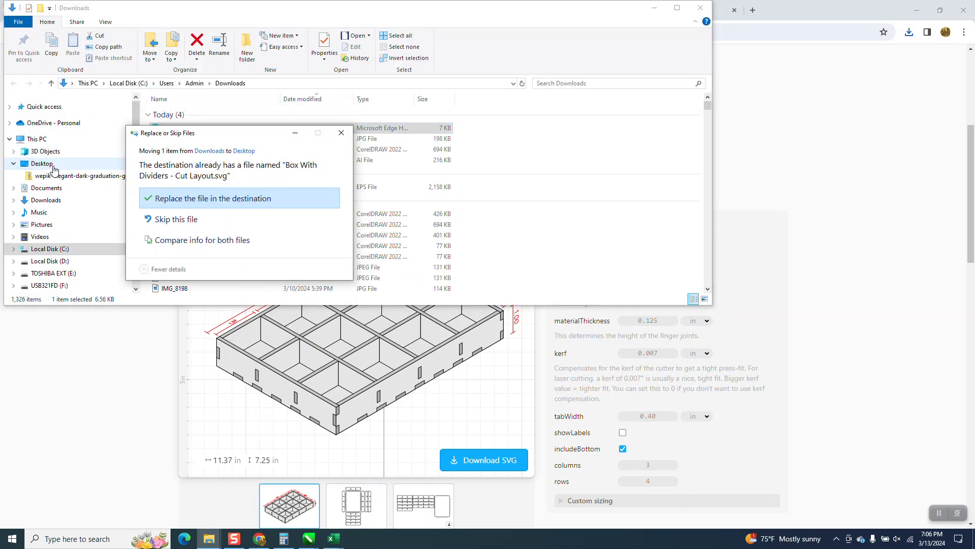
click(208, 201)
click(700, 8)
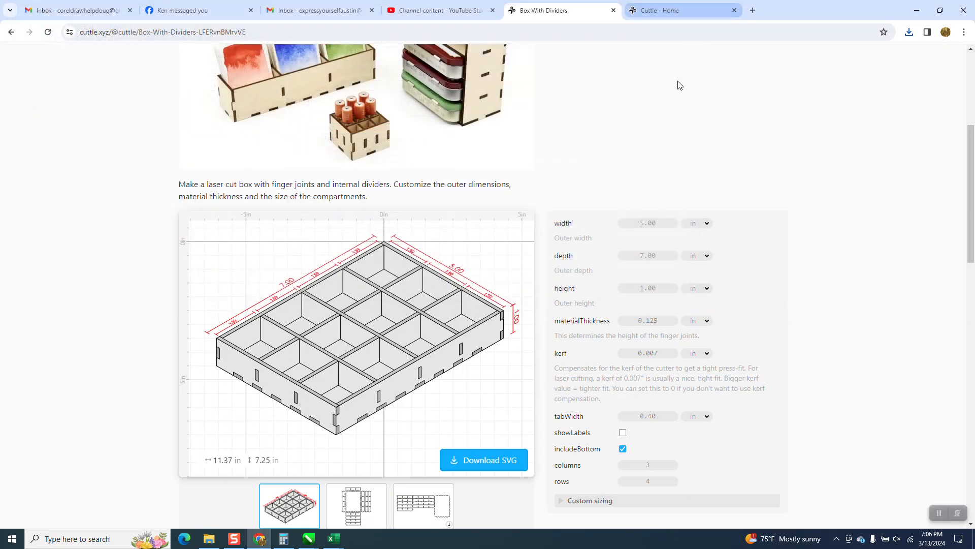
Locate Box With Dividers - Cut Layout in the Desktop folder, try to open it, and close the folder window.
click(218, 539)
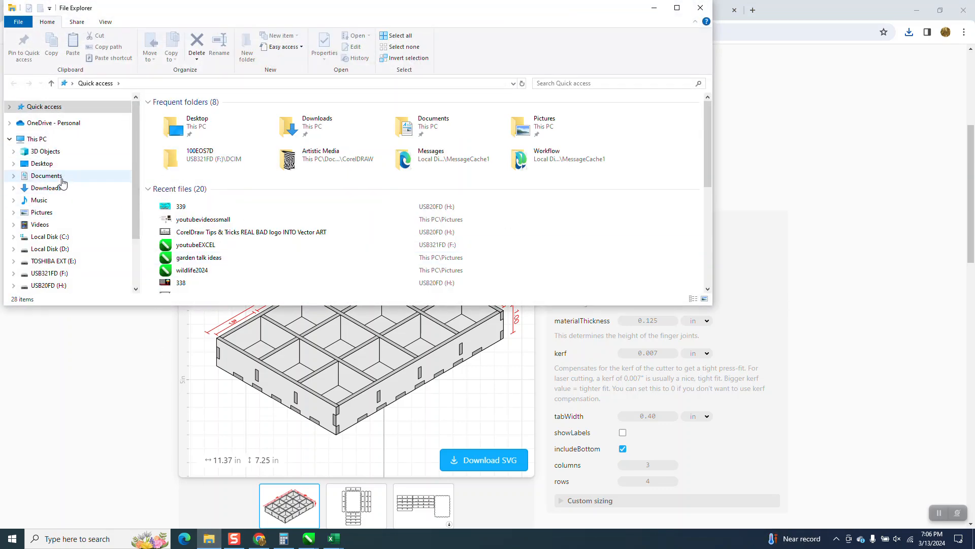
click(41, 163)
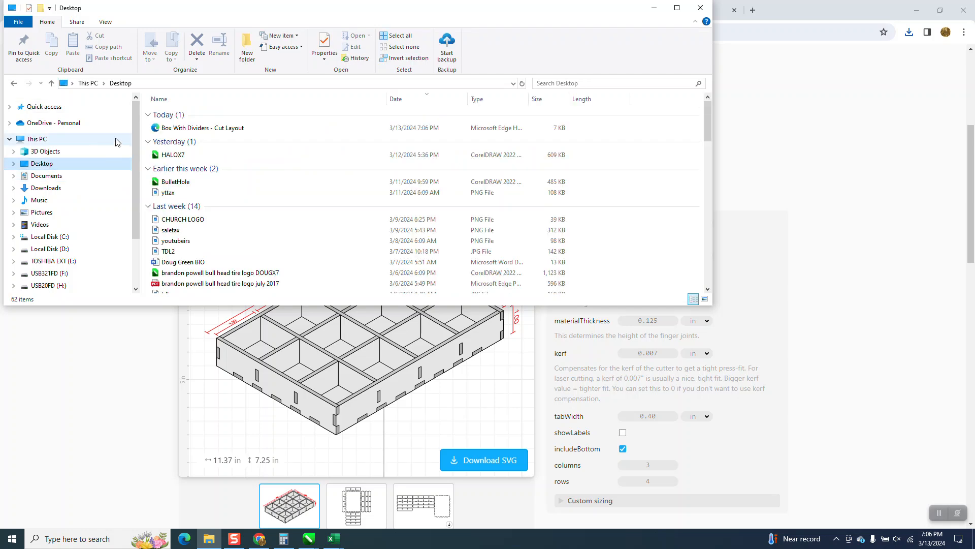
click(221, 133)
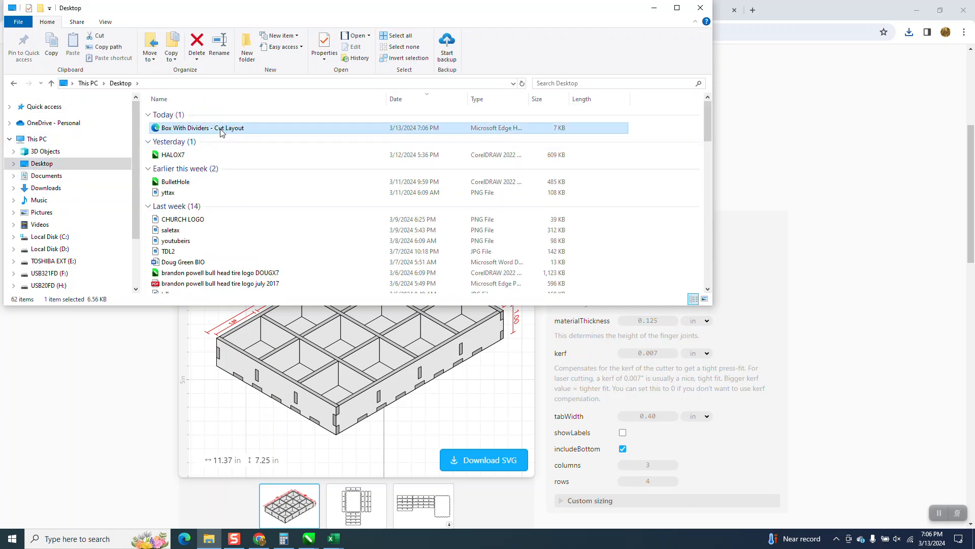
double_click(193, 128)
right_click(193, 126)
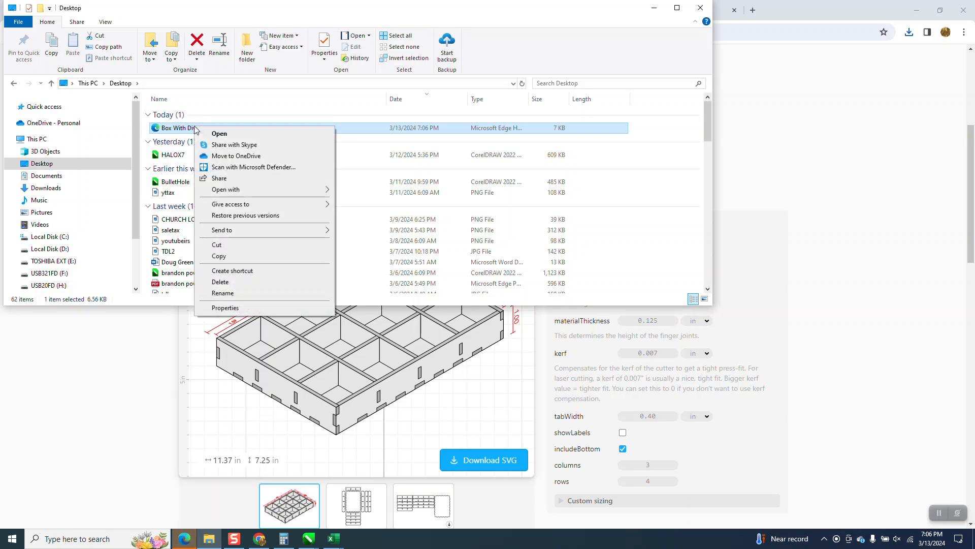
click(227, 135)
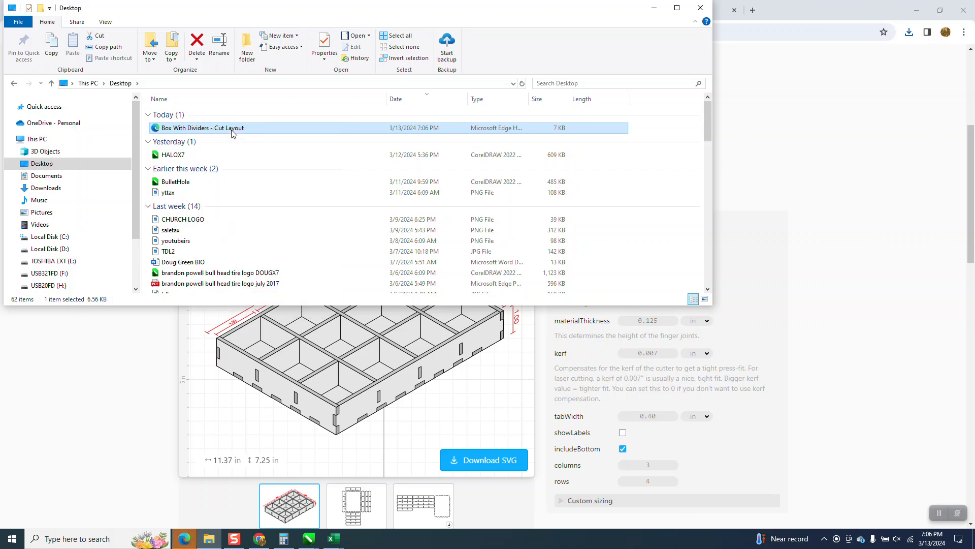
click(700, 8)
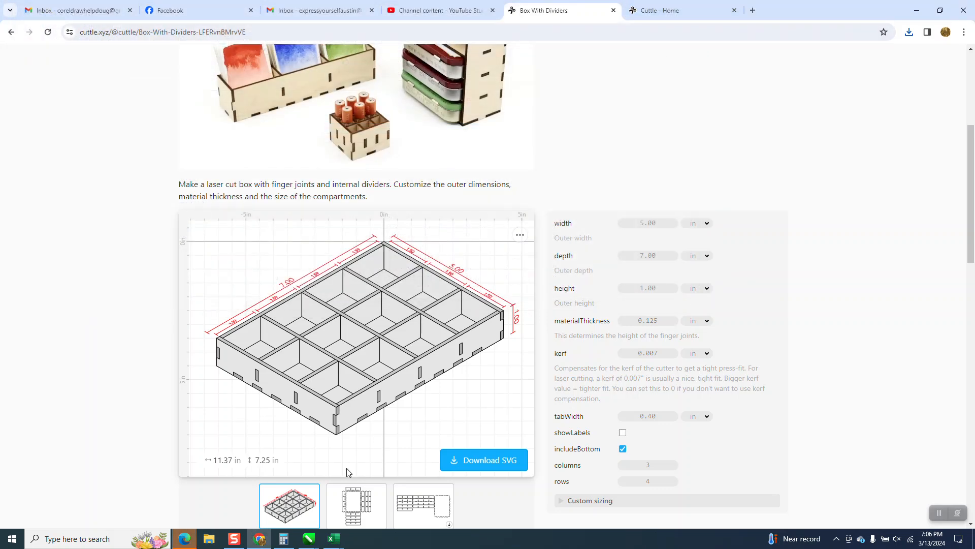
Switch to CorelDRAW and import Box With Dividers - Cut Layout from the Desktop, placing it beside the page next to the box photo.
mouse_move(310, 543)
click(359, 495)
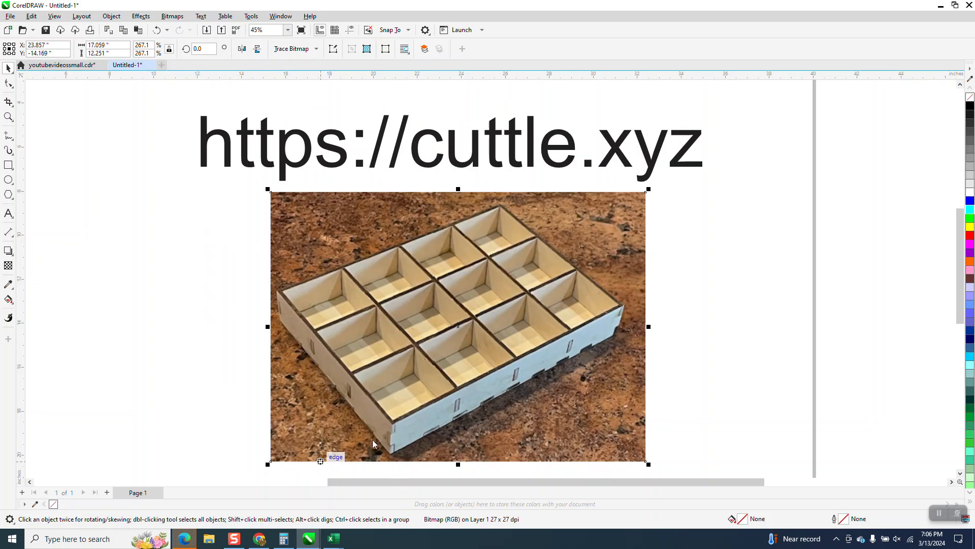
right_click(80, 114)
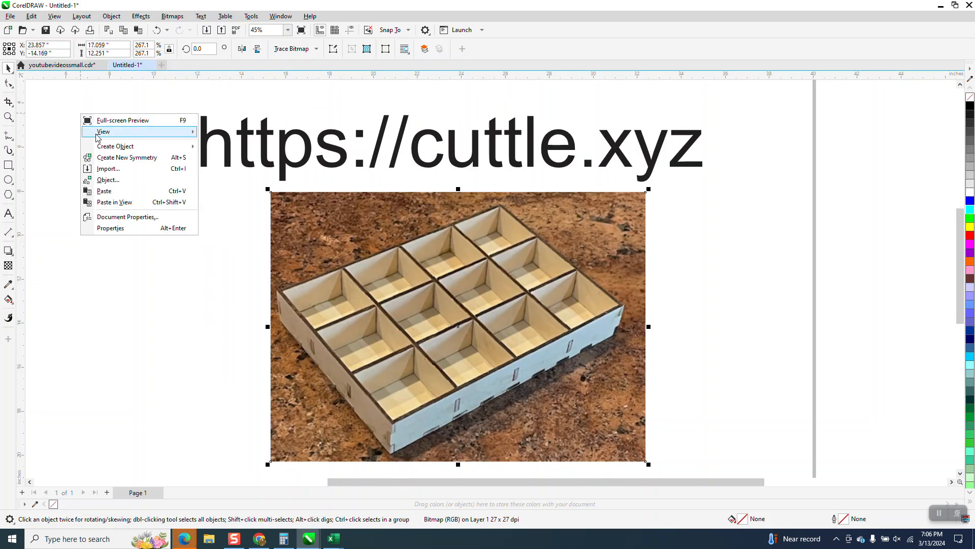
click(108, 168)
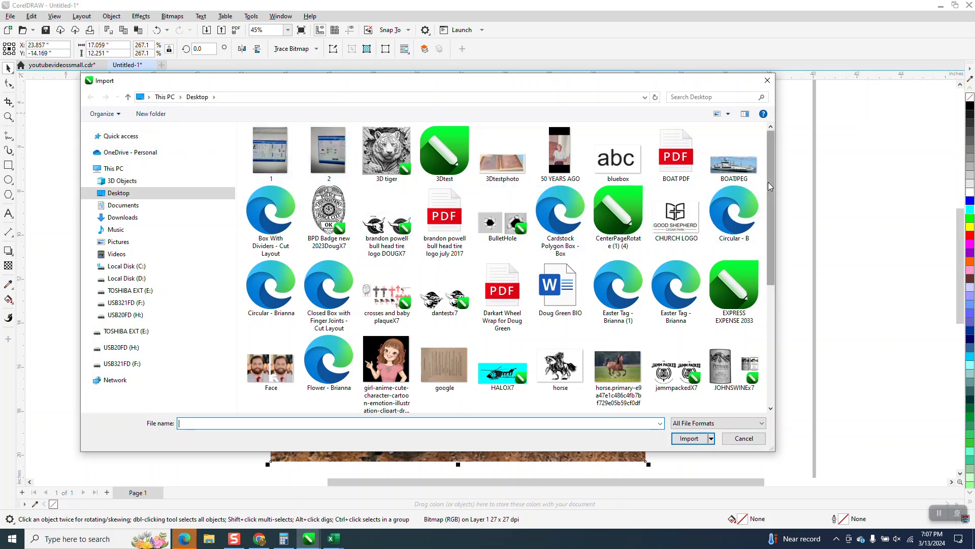
click(268, 229)
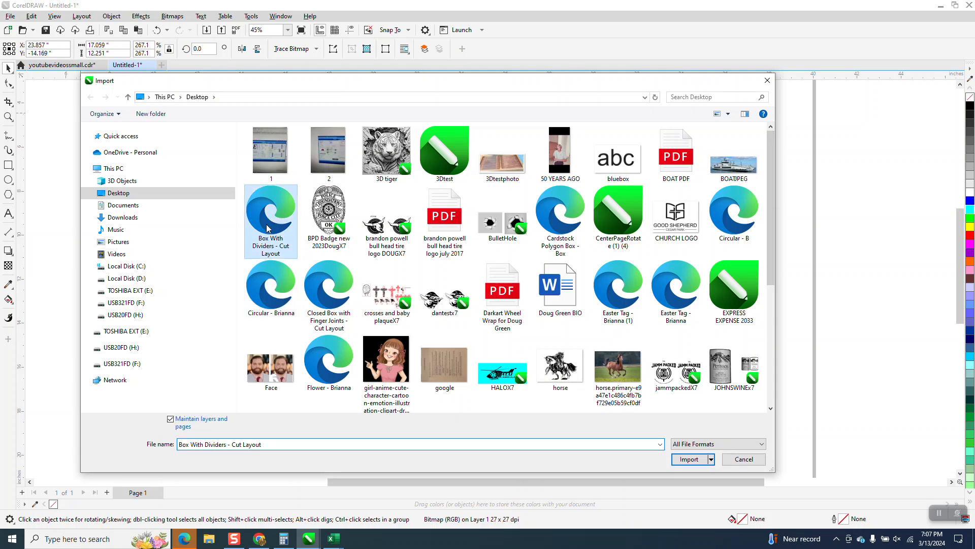
click(690, 458)
scroll(366, 260, down, 1)
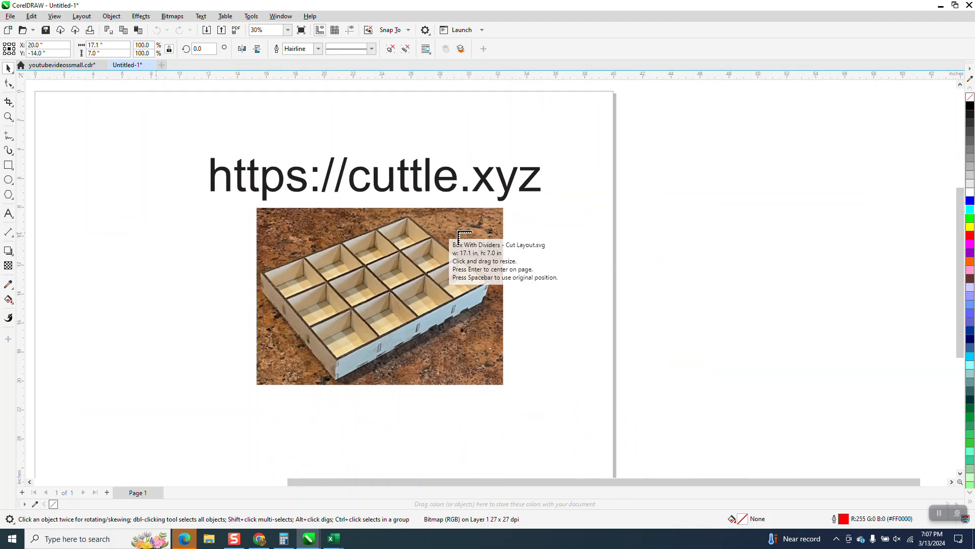
click(662, 172)
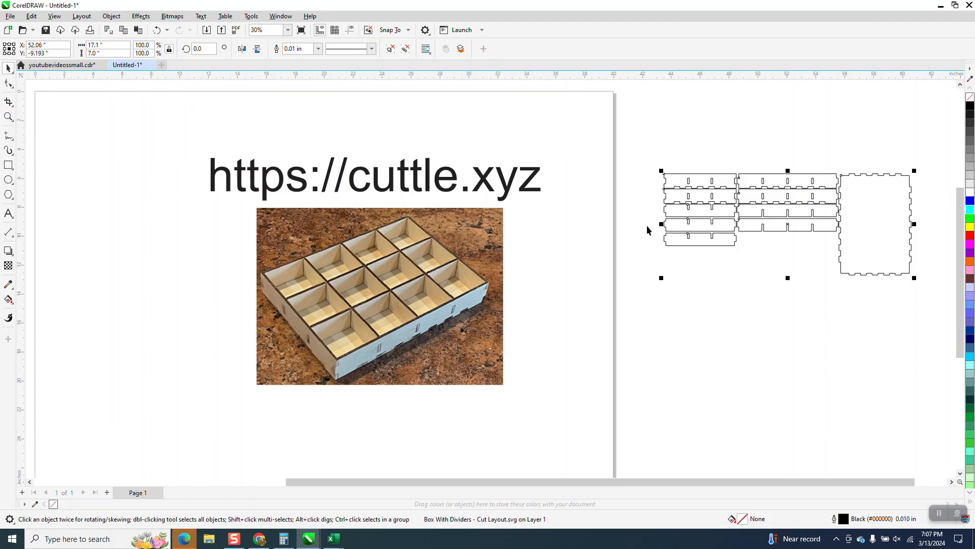
Give the whole imported cut layout a red outline with hairline width.
click(8, 117)
drag(655, 151, 931, 300)
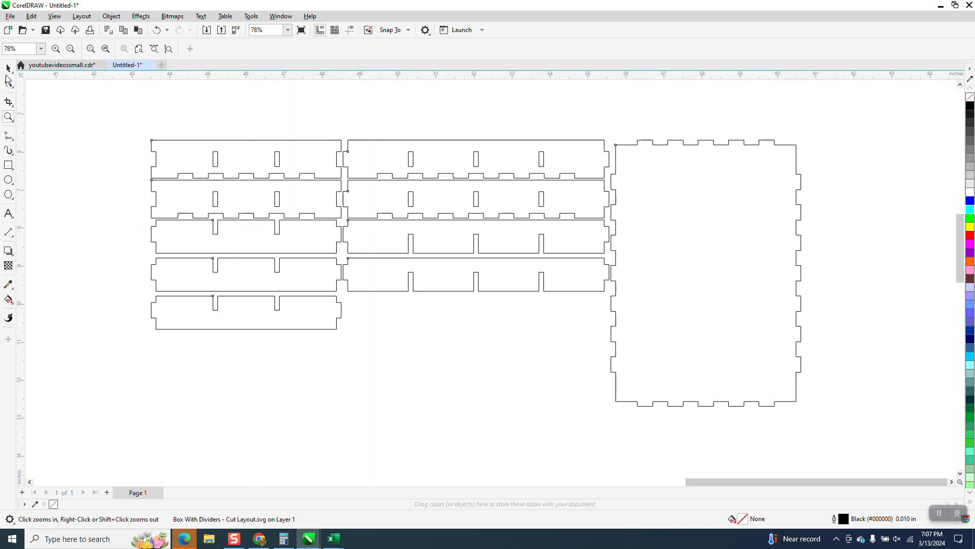
click(8, 68)
drag(98, 110, 833, 430)
right_click(970, 237)
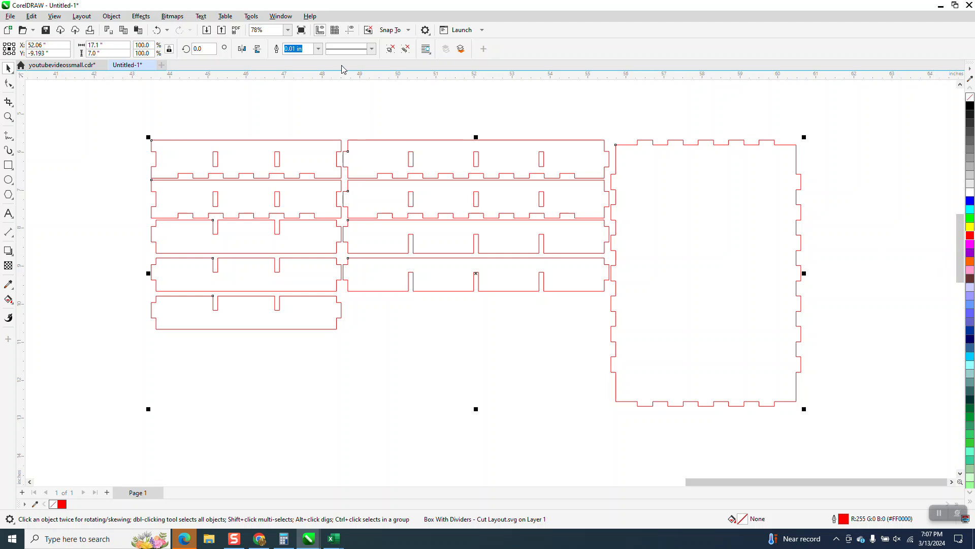
click(318, 48)
click(307, 70)
click(455, 122)
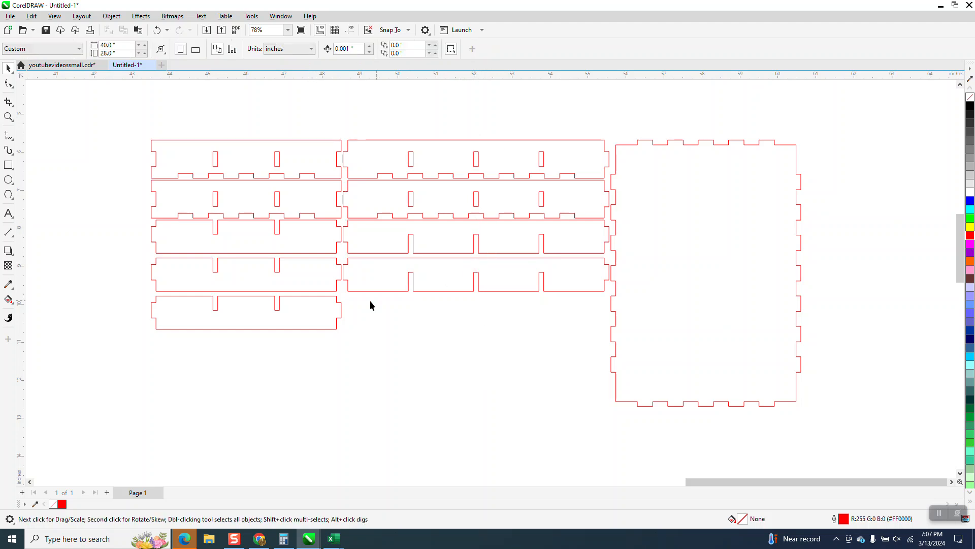
Examine the slotted side and divider pieces of the cut layout up close and compare them with the finished box photo.
click(8, 116)
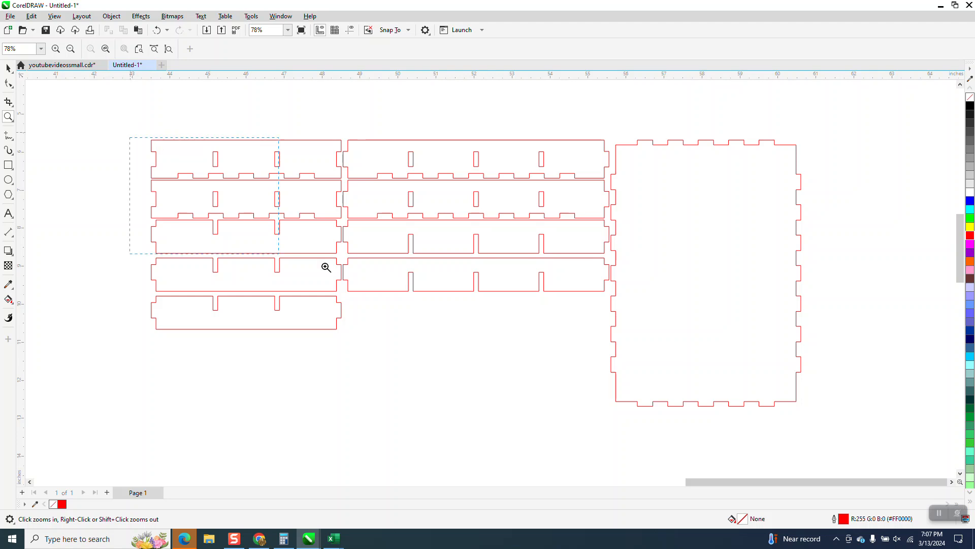
drag(325, 266, 627, 334)
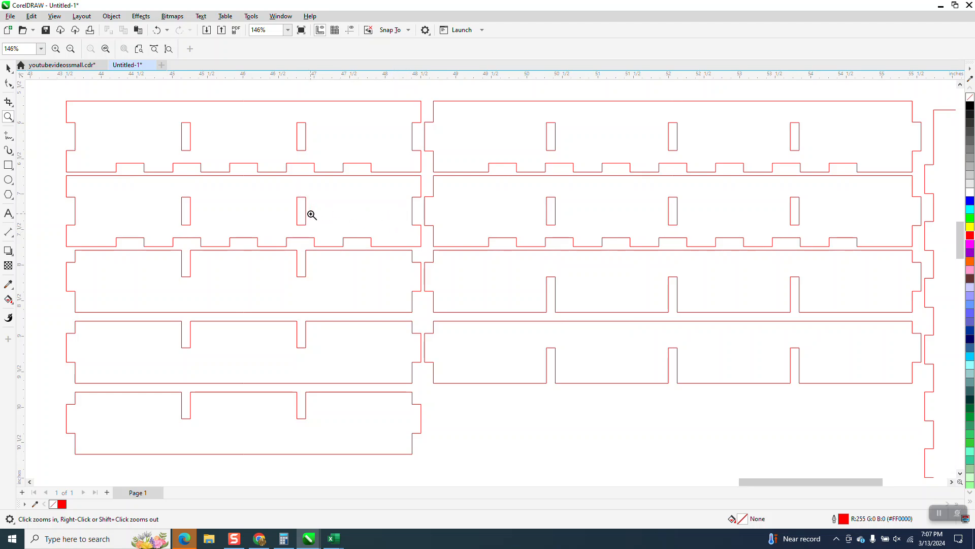
scroll(454, 252, down, 4)
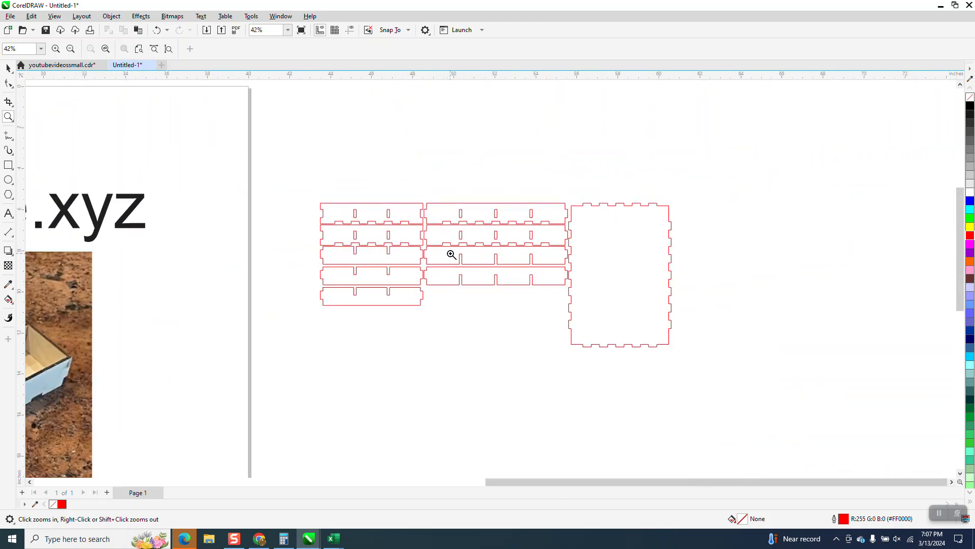
scroll(451, 254, down, 2)
drag(226, 351, 427, 452)
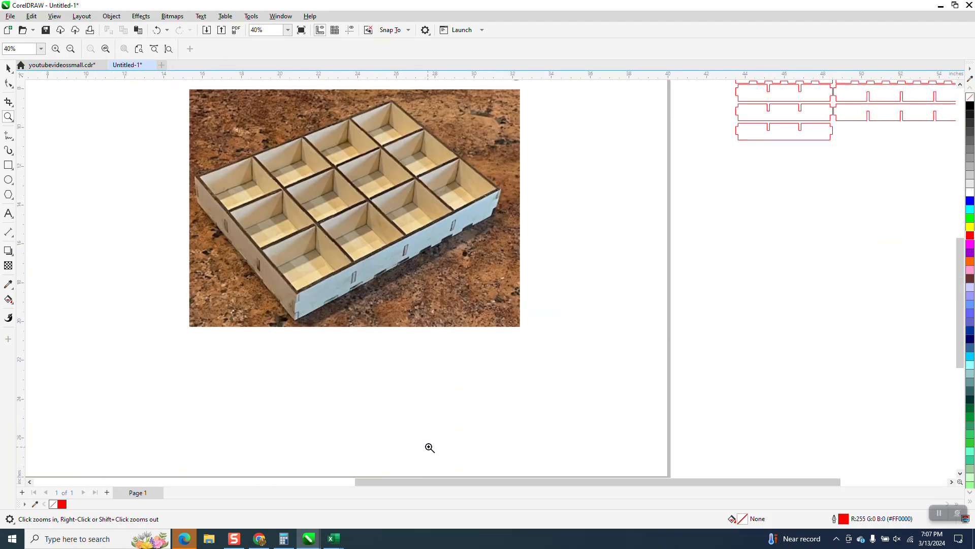
right_click(396, 283)
drag(232, 151, 572, 362)
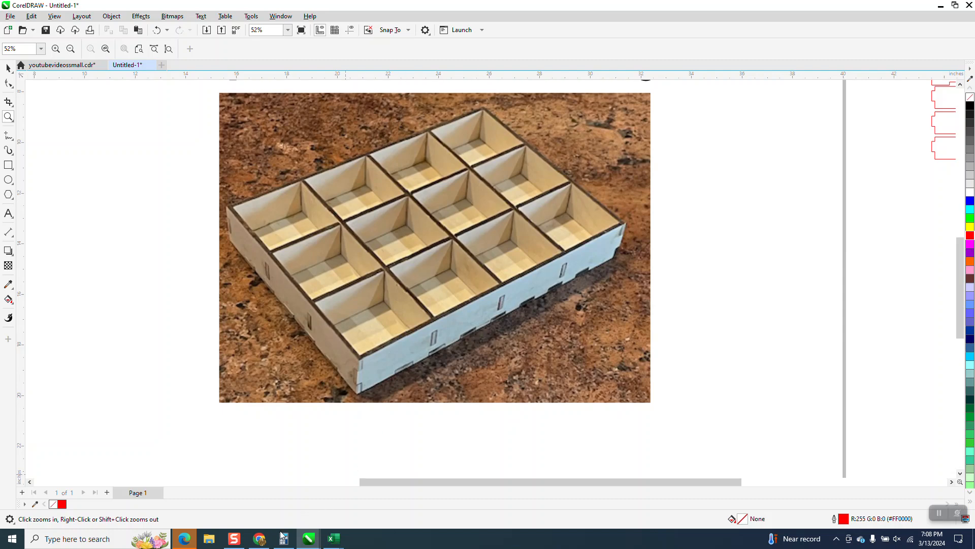
Switch back to the Box With Dividers page in Chrome and set the box's depth to 5 in and height to .5 in.
click(259, 538)
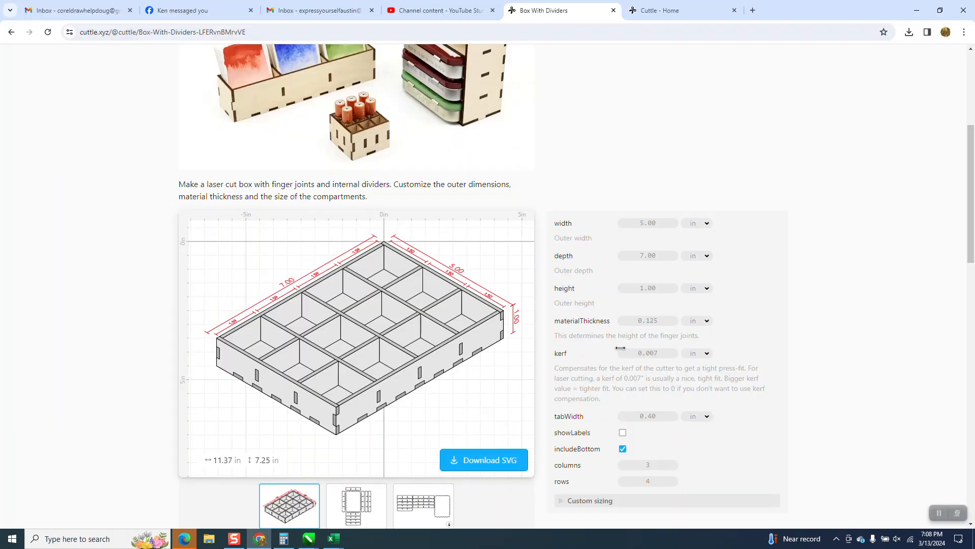
click(656, 223)
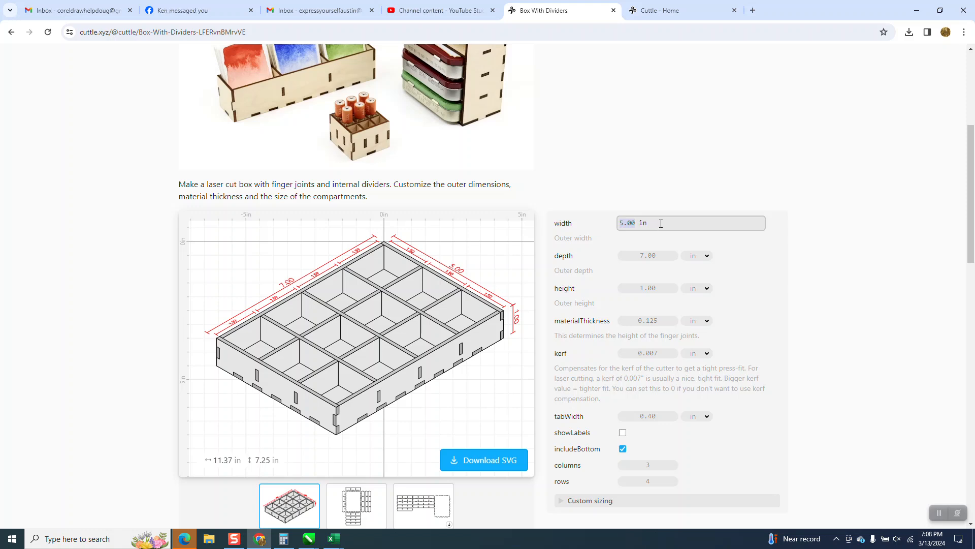
click(649, 256)
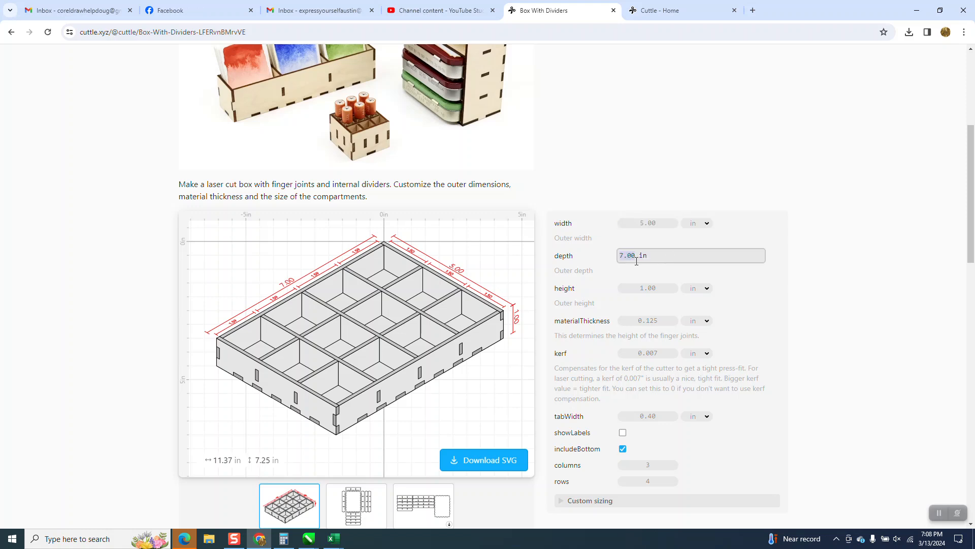
text(5)
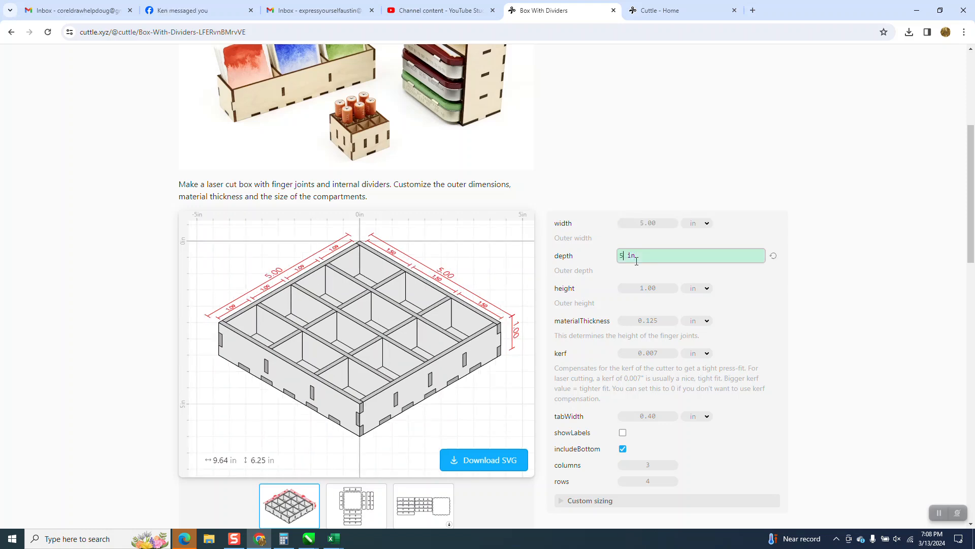
click(834, 249)
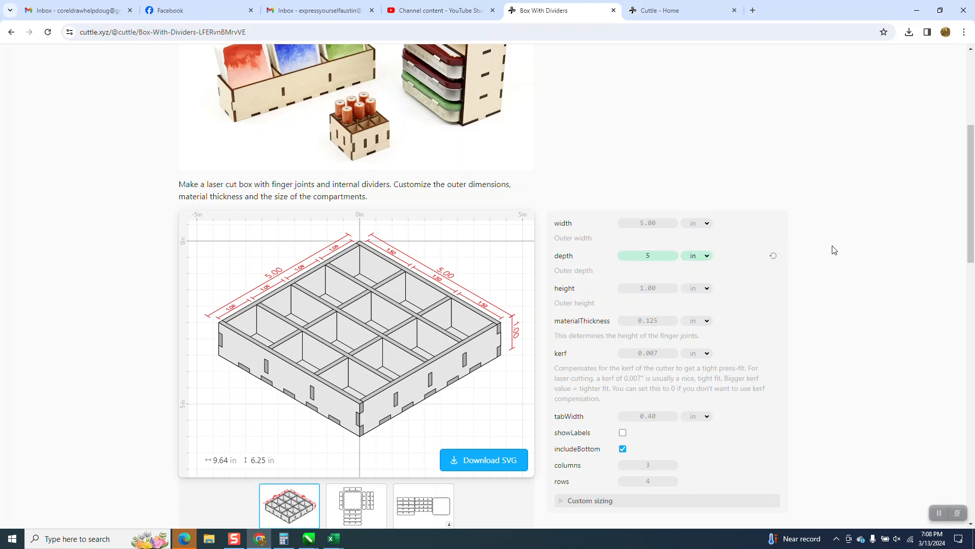
click(660, 287)
text(.5)
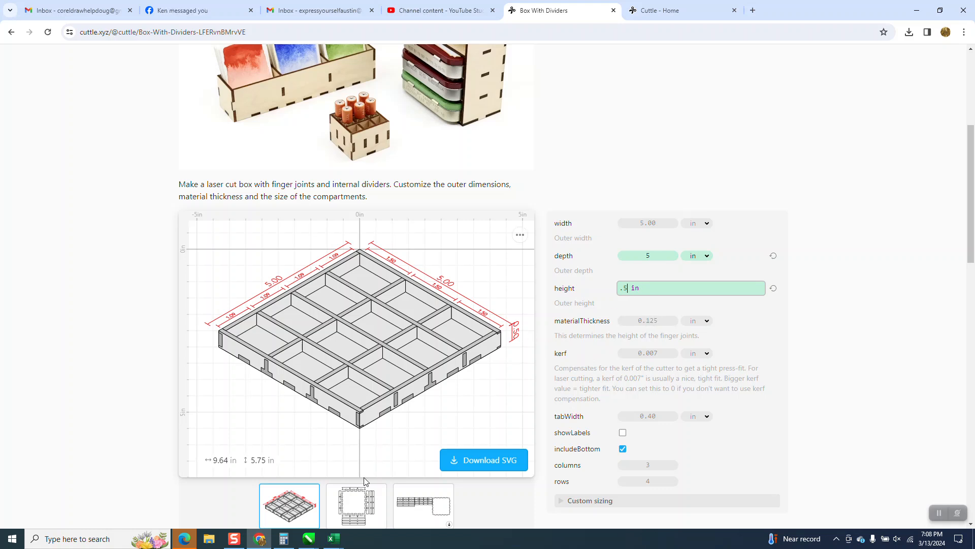
Leave the box template for the Cuttle home dashboard and look through the available project templates.
scroll(363, 324, up, 5)
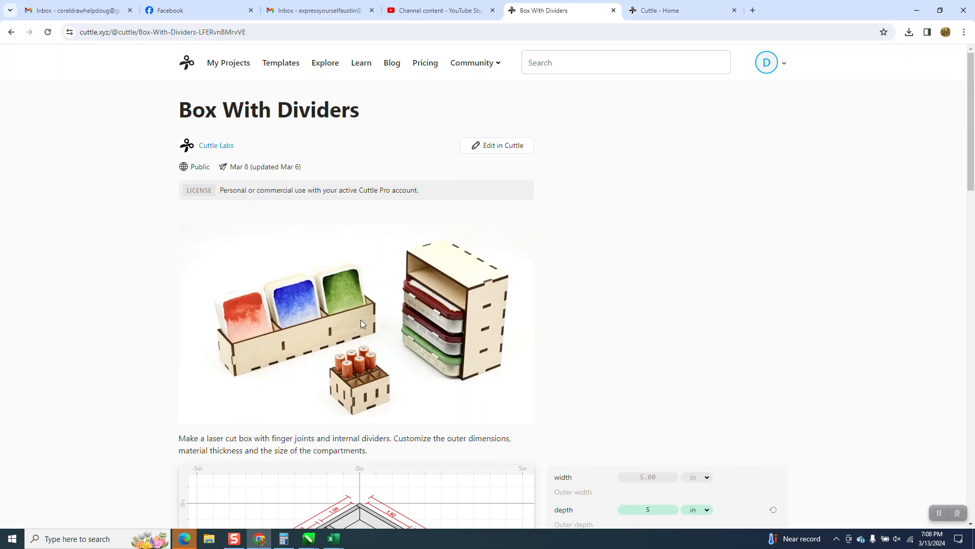
click(246, 64)
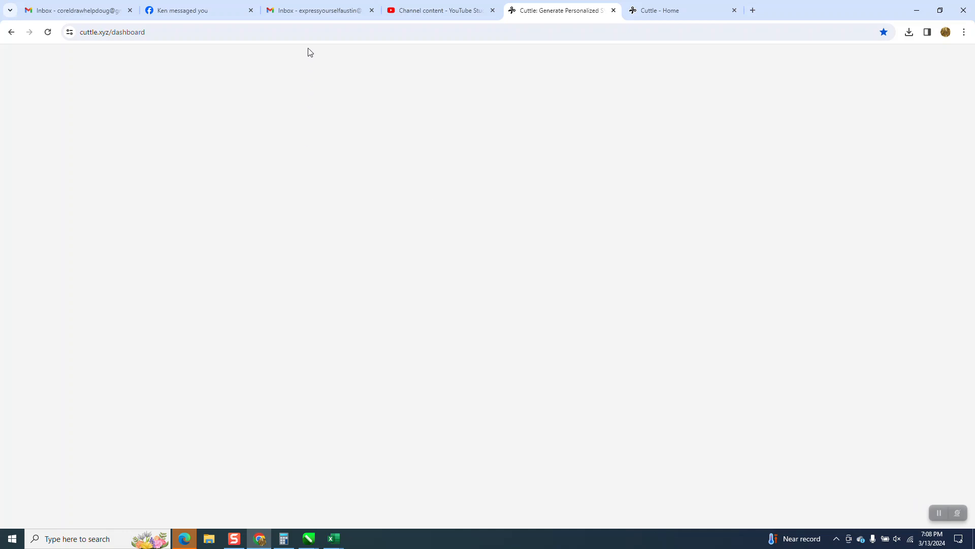
click(655, 12)
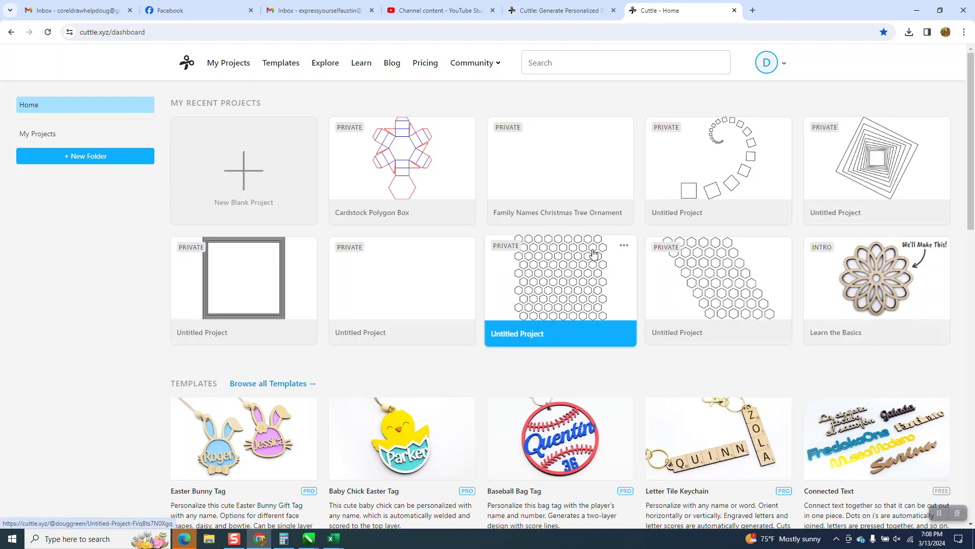
scroll(593, 252, down, 5)
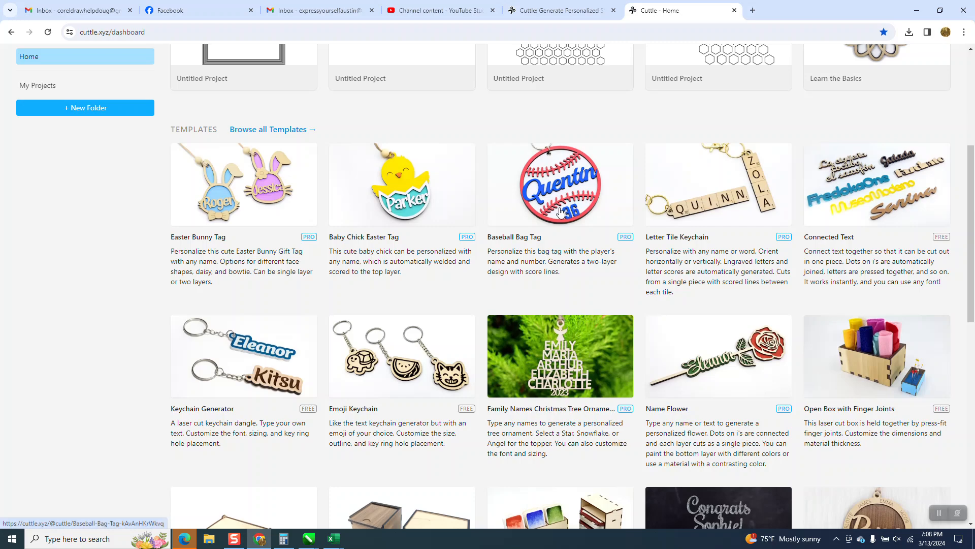
Look through the remaining templates on the dashboard, including the box and puzzle designs, and open the full template collection.
scroll(558, 214, down, 5)
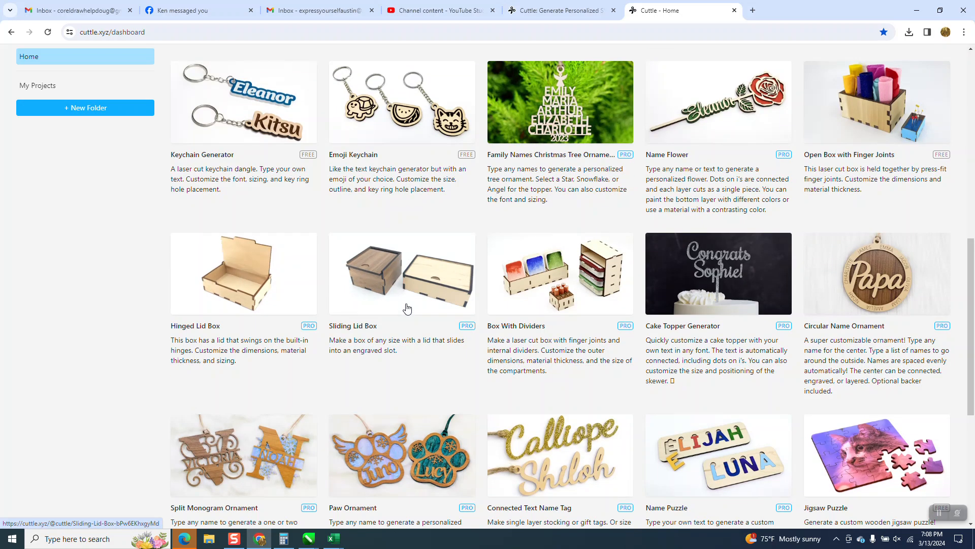
scroll(406, 308, down, 5)
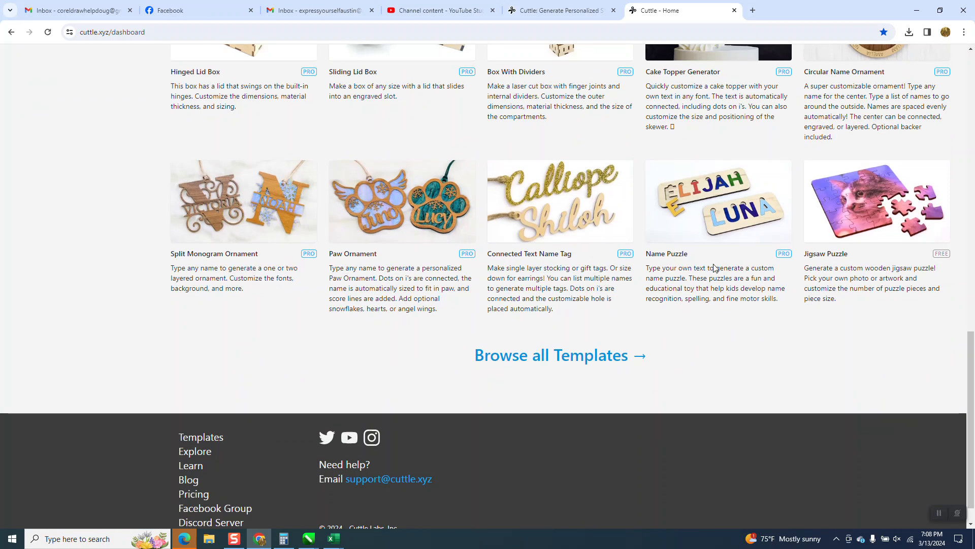
scroll(824, 269, up, 5)
scroll(853, 276, down, 5)
click(630, 327)
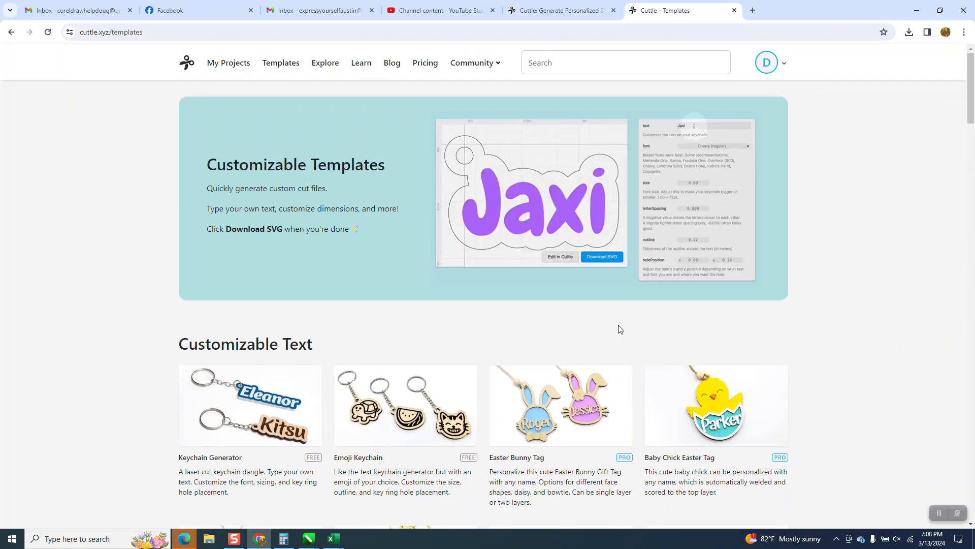
Look over the Customizable Text templates, from keychains and ornaments to cake toppers, and return to the start of the collection.
scroll(618, 329, down, 5)
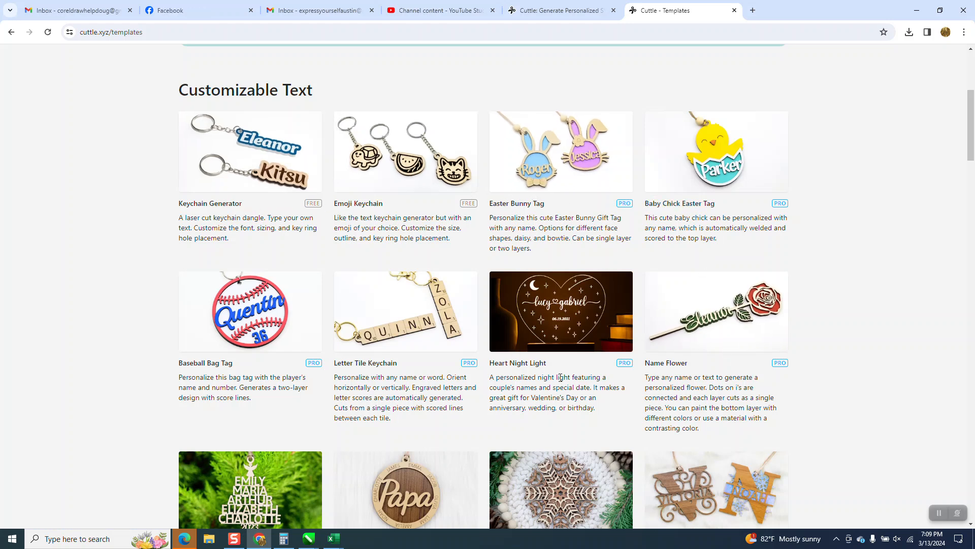
scroll(528, 354, down, 10)
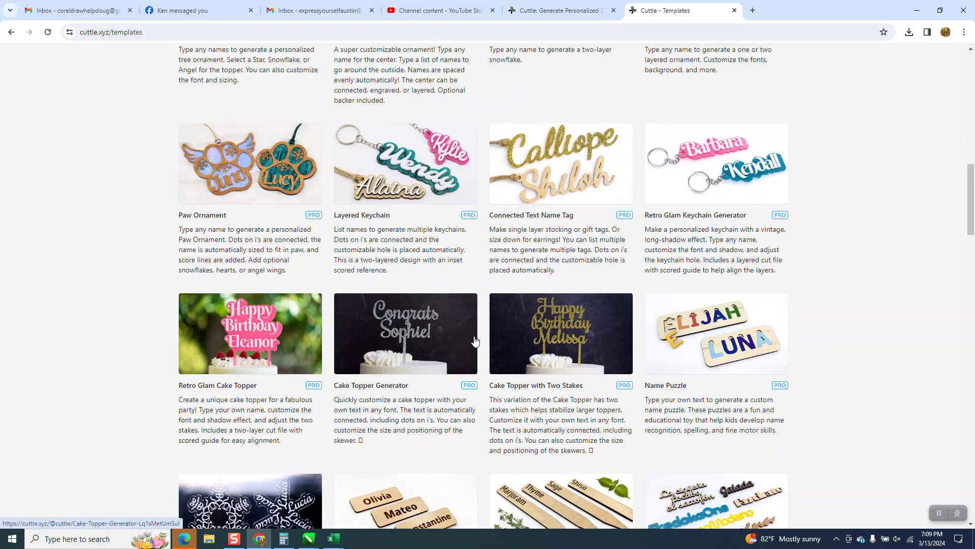
scroll(476, 339, up, 10)
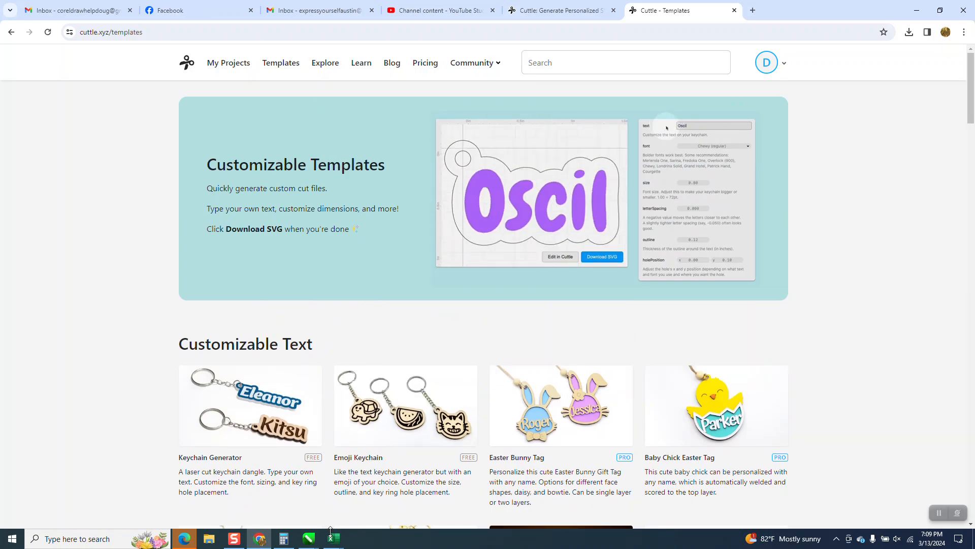
mouse_move(343, 538)
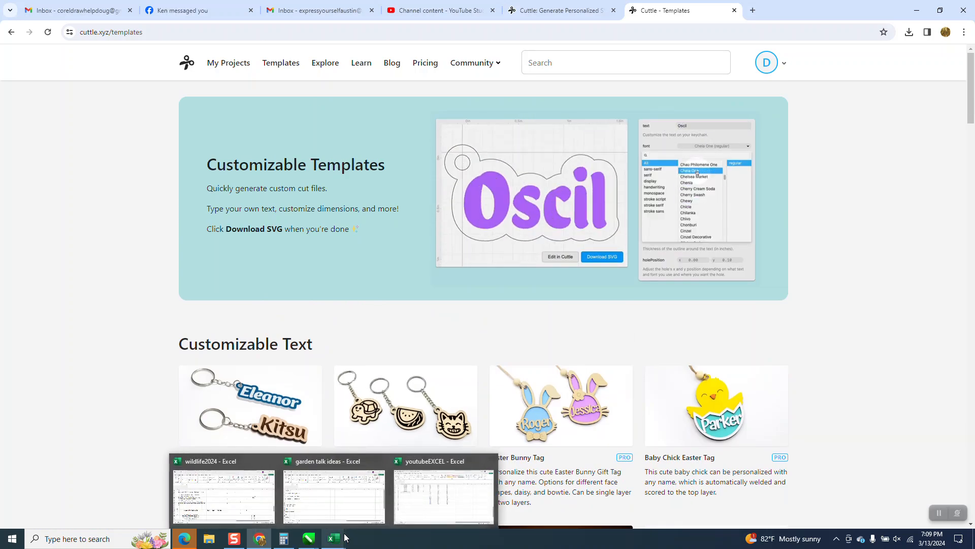